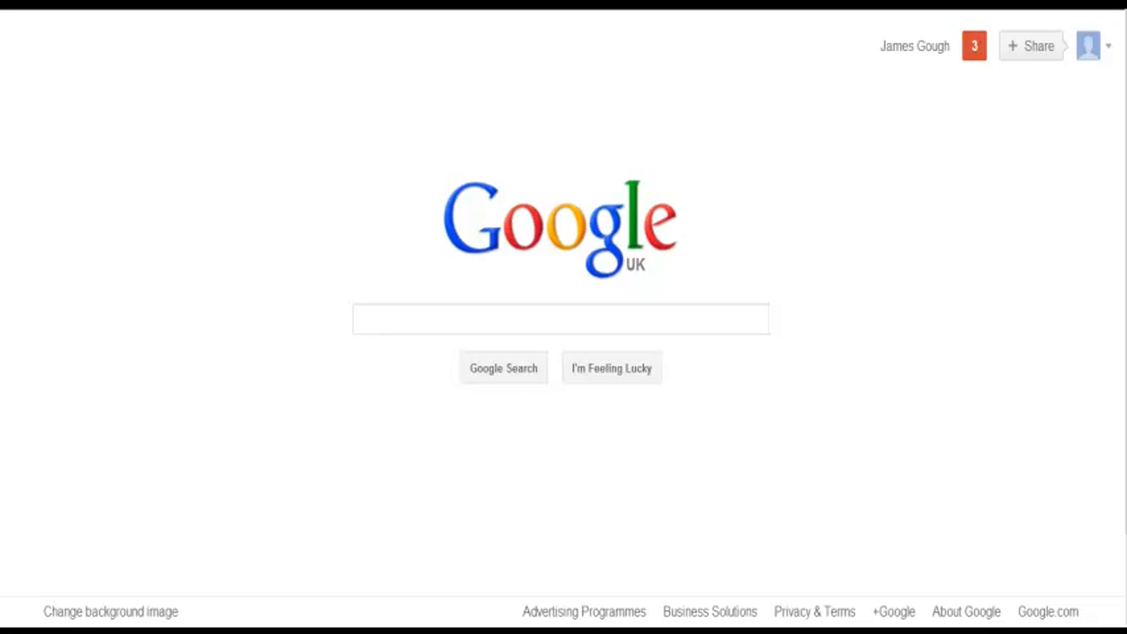
Search Google for "trends" and open the Google Trends UK site from the results
left_click(511, 310)
type("trends")
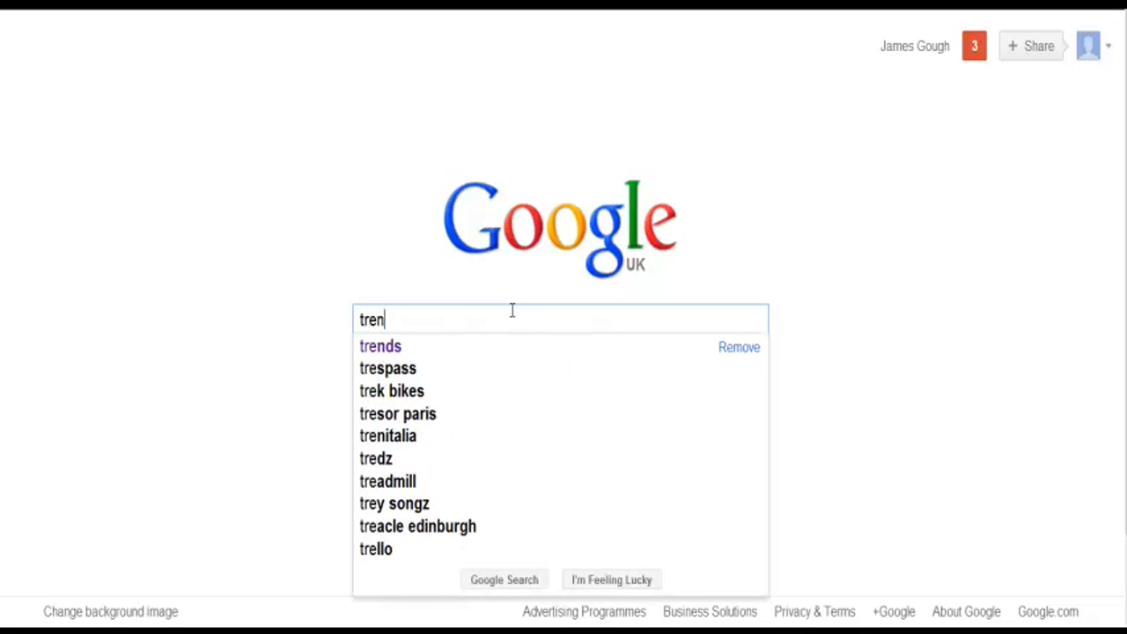
key("Return")
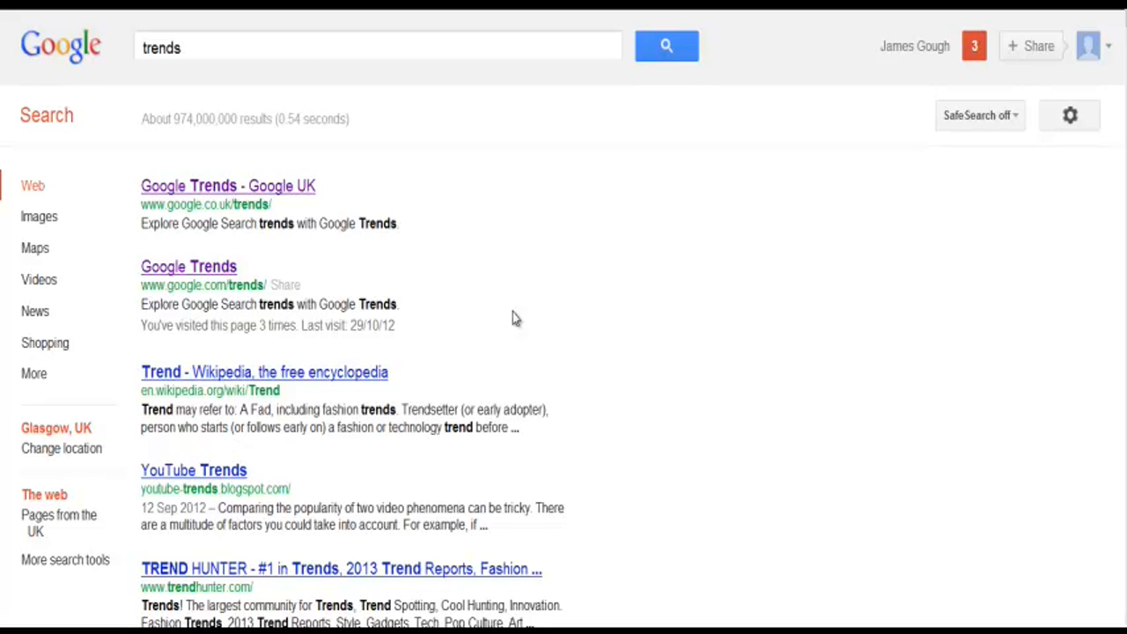
left_click(208, 188)
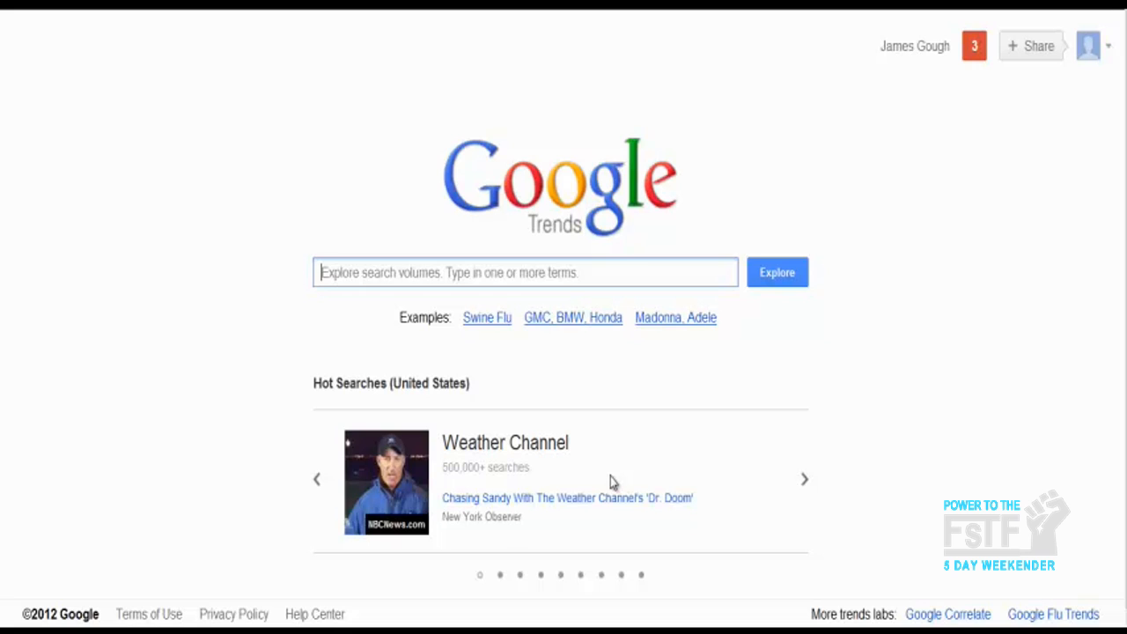
Explore worldwide search interest for the term "twitter" in Google Trends
mouse_move(481, 327)
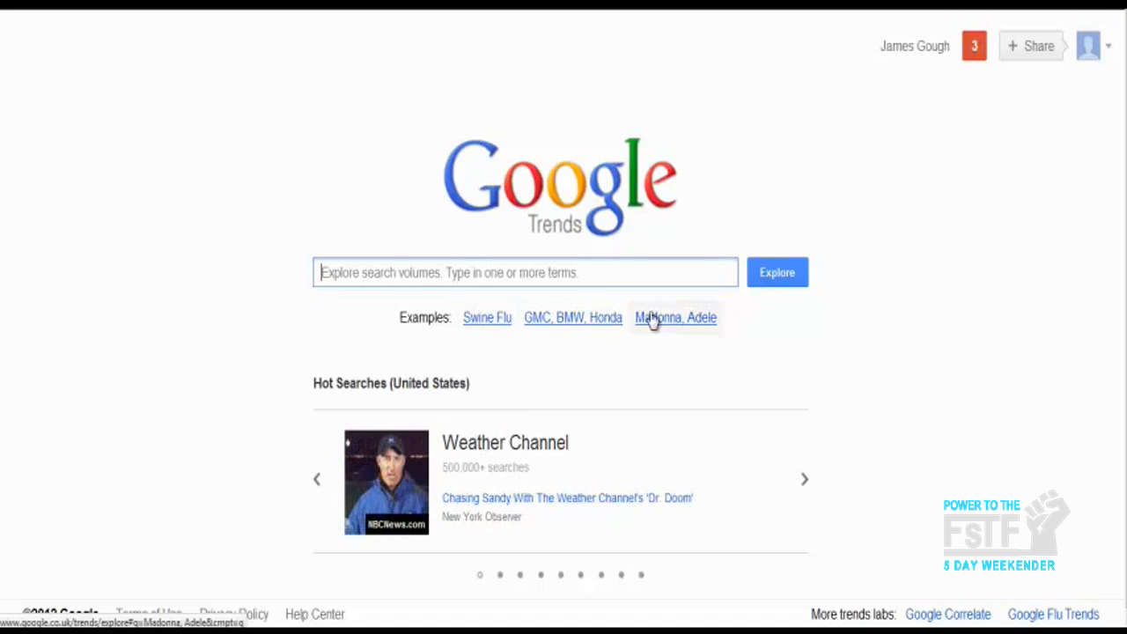
mouse_move(677, 328)
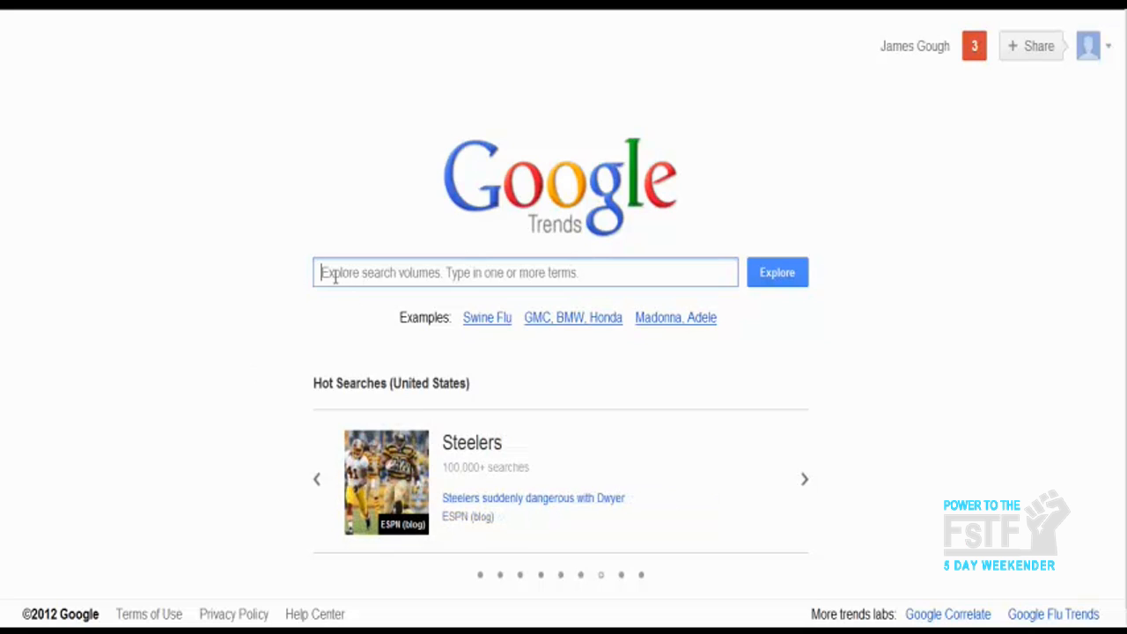
type("twitter")
key("Return")
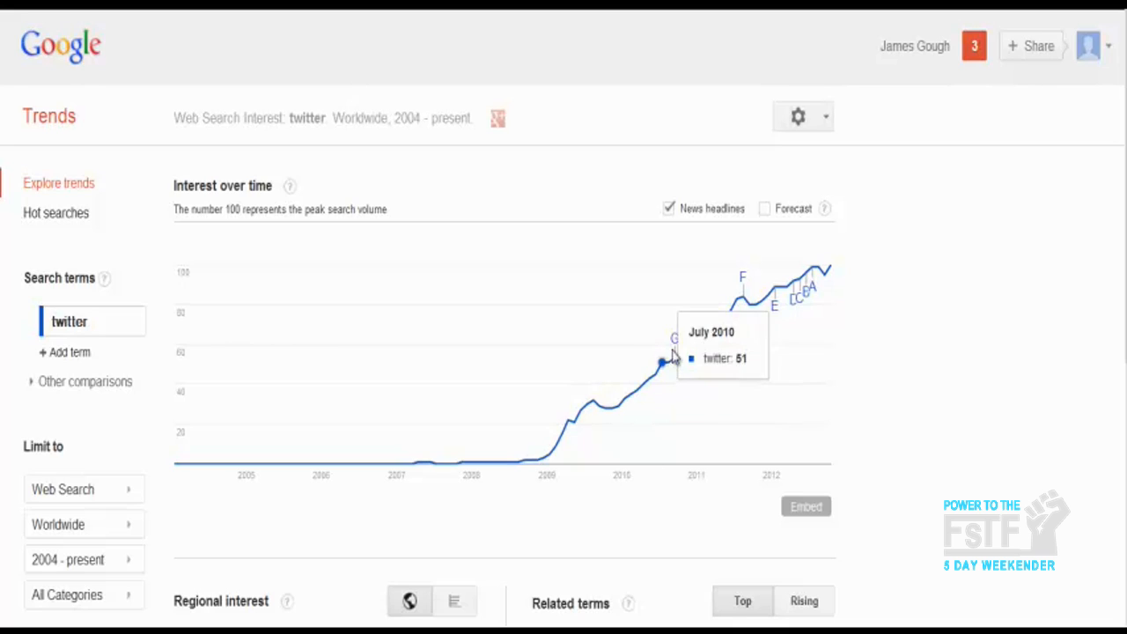
Inspect the news headline markers on the twitter interest graph and the search types available for limiting the results
mouse_move(675, 350)
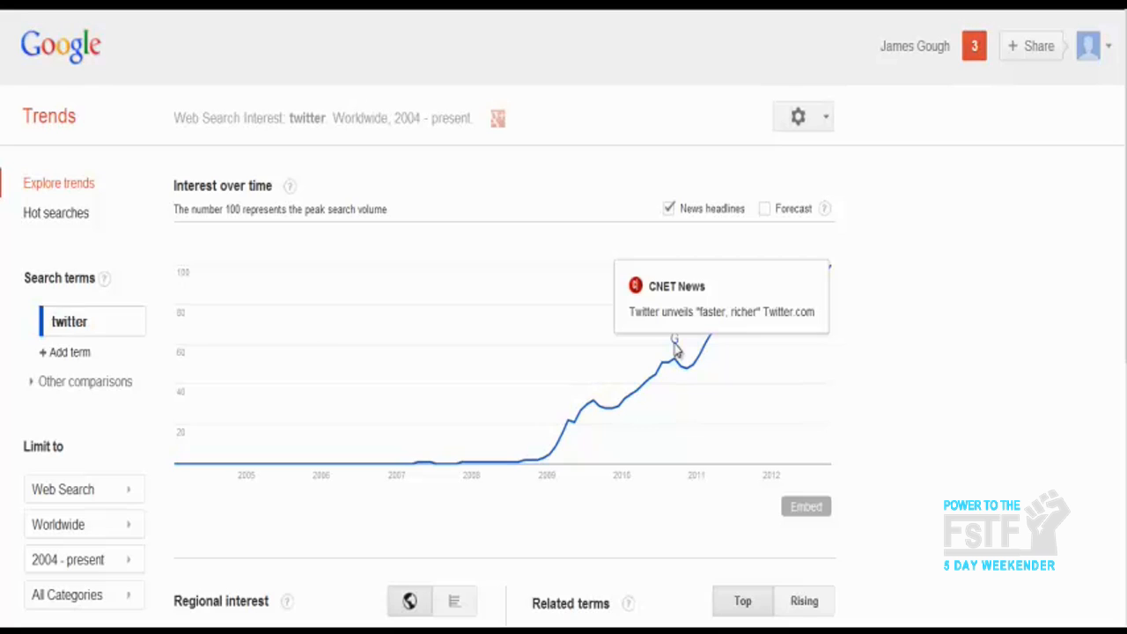
mouse_move(743, 288)
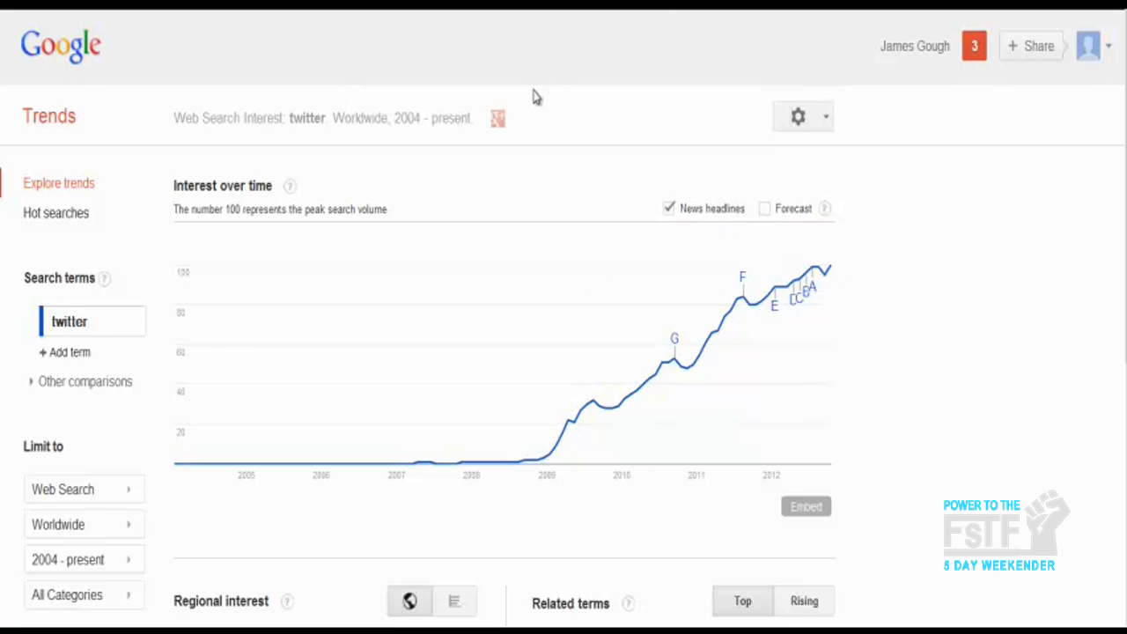
scroll(242, 347, "down", 2)
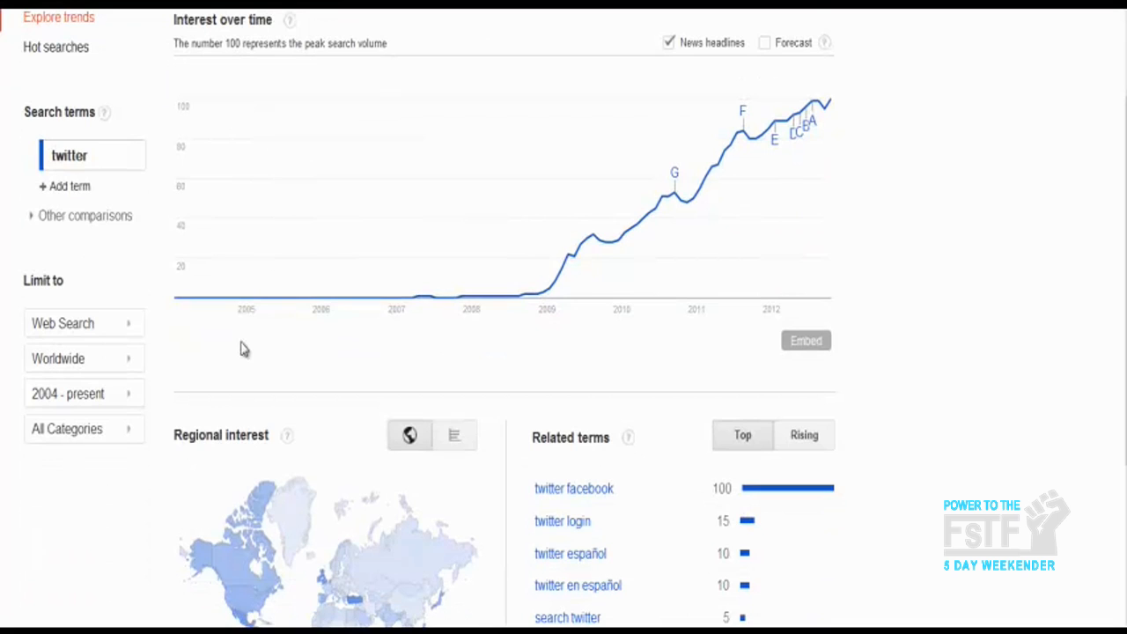
left_click(135, 332)
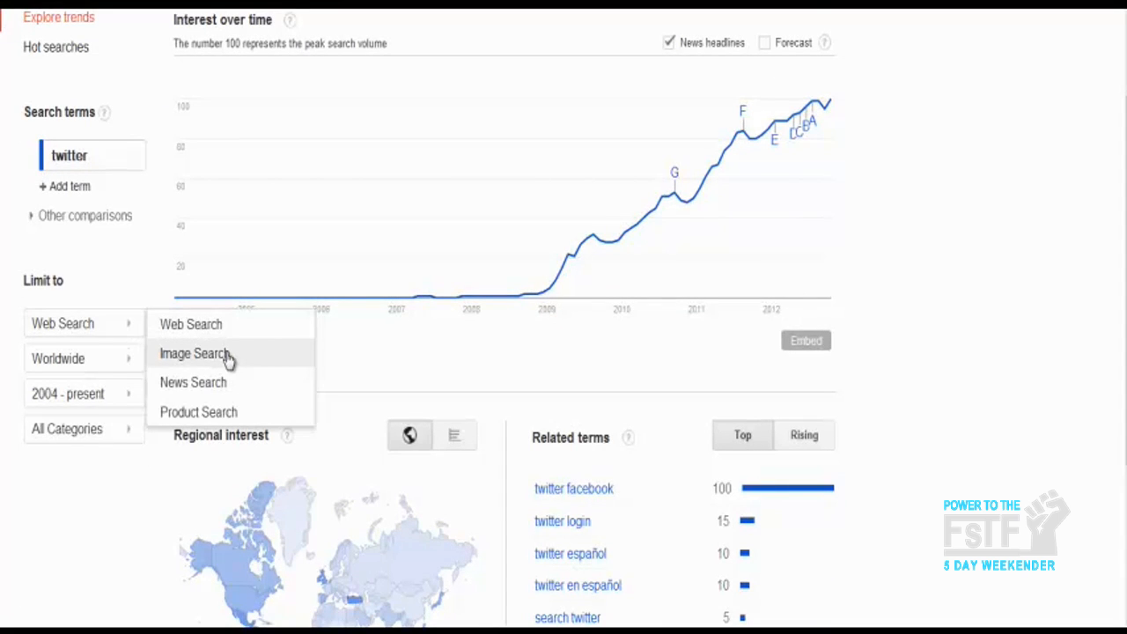
left_click(144, 280)
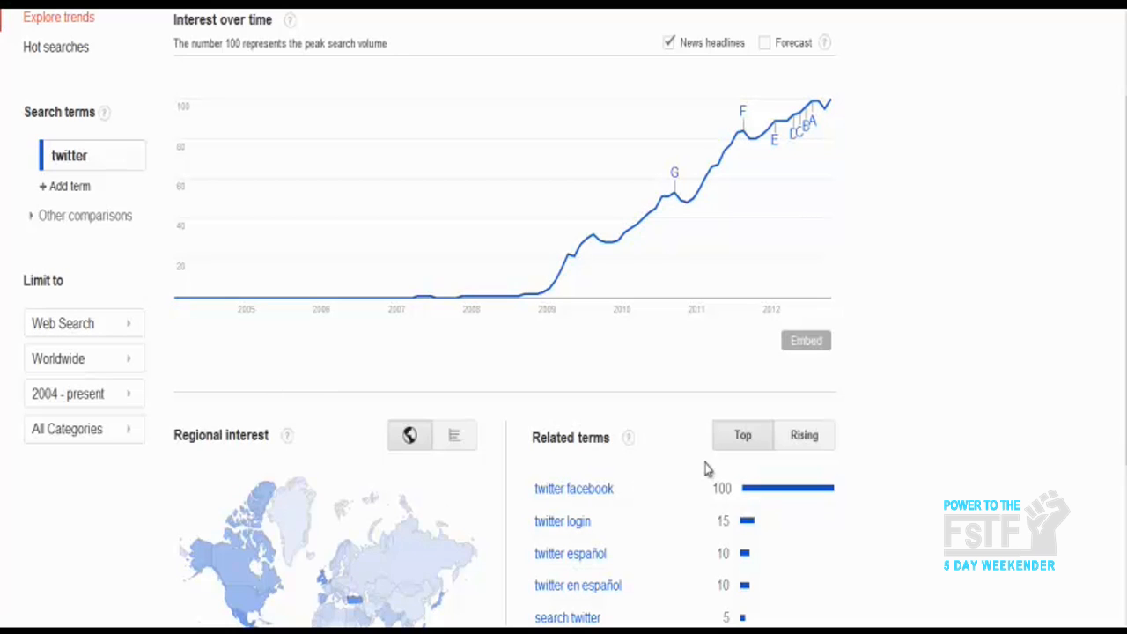
Examine the regional interest map and the related terms for twitter
scroll(687, 453, "up", 2)
scroll(687, 452, "down", 2)
scroll(687, 453, "down", 2)
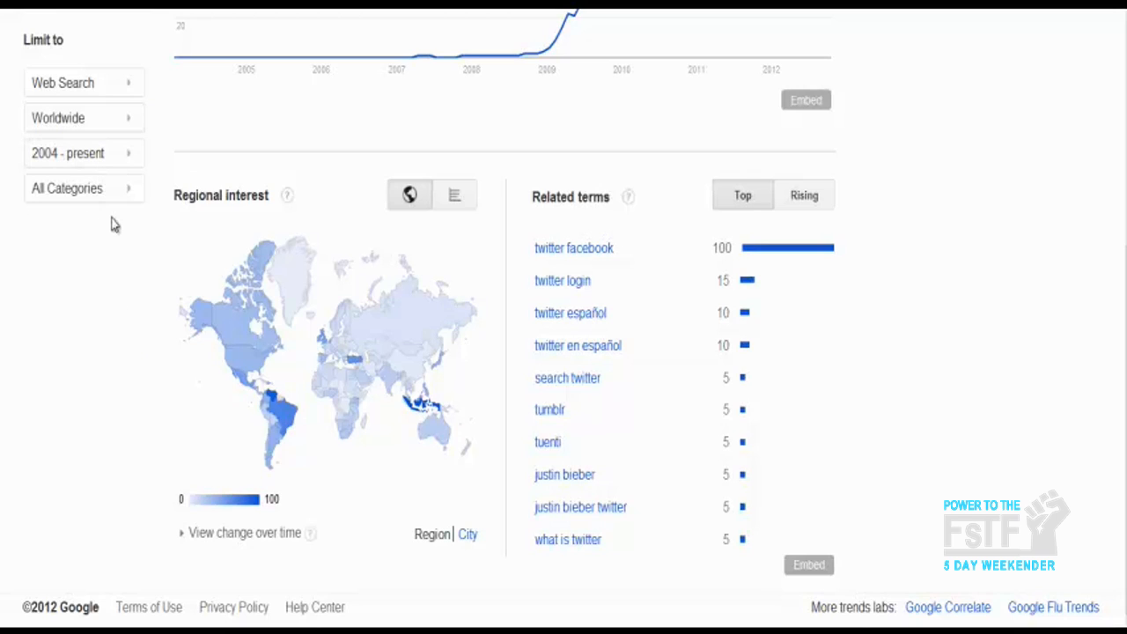
mouse_move(271, 400)
Add "pinterest" as a second search term to compare, and remove twitter from the search terms
scroll(381, 474, "up", 3)
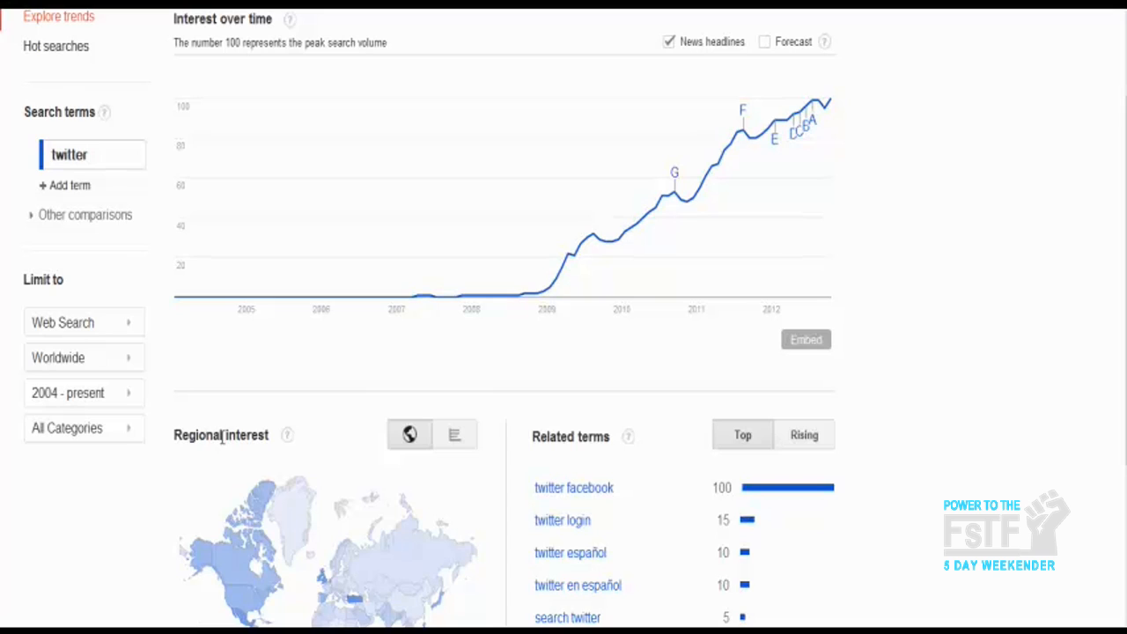
left_click(71, 187)
type("pinterest")
key("Return")
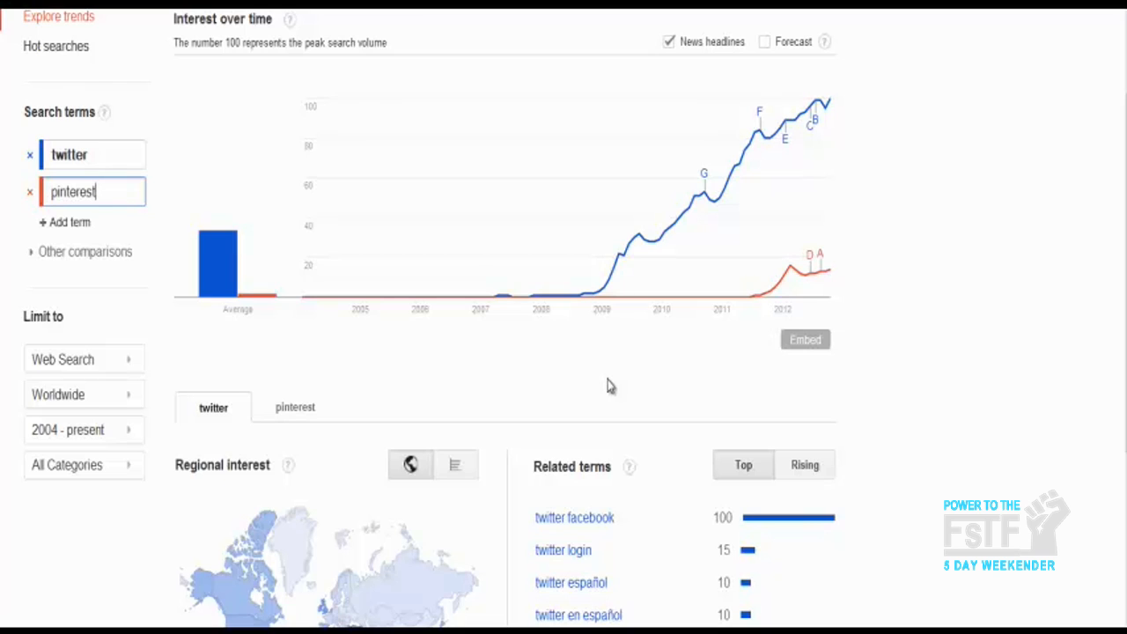
left_click_drag(97, 192, 36, 192)
left_click(30, 156)
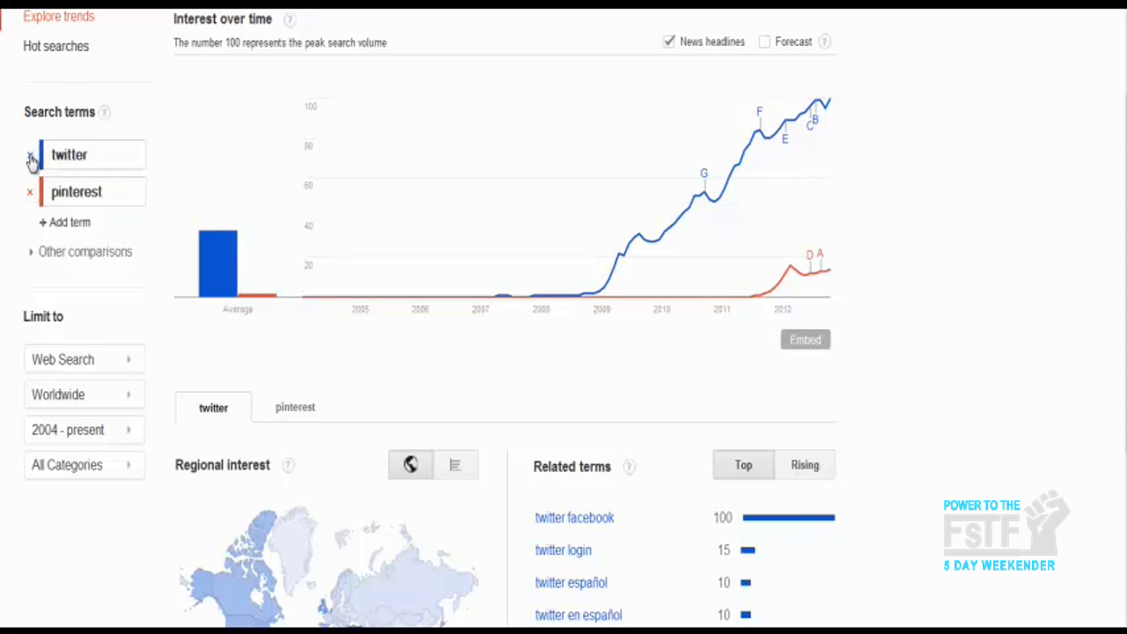
Examine pinterest's regional interest on the world map, checking the search volume index for the United States, Canada and Europe
scroll(170, 403, "down", 3)
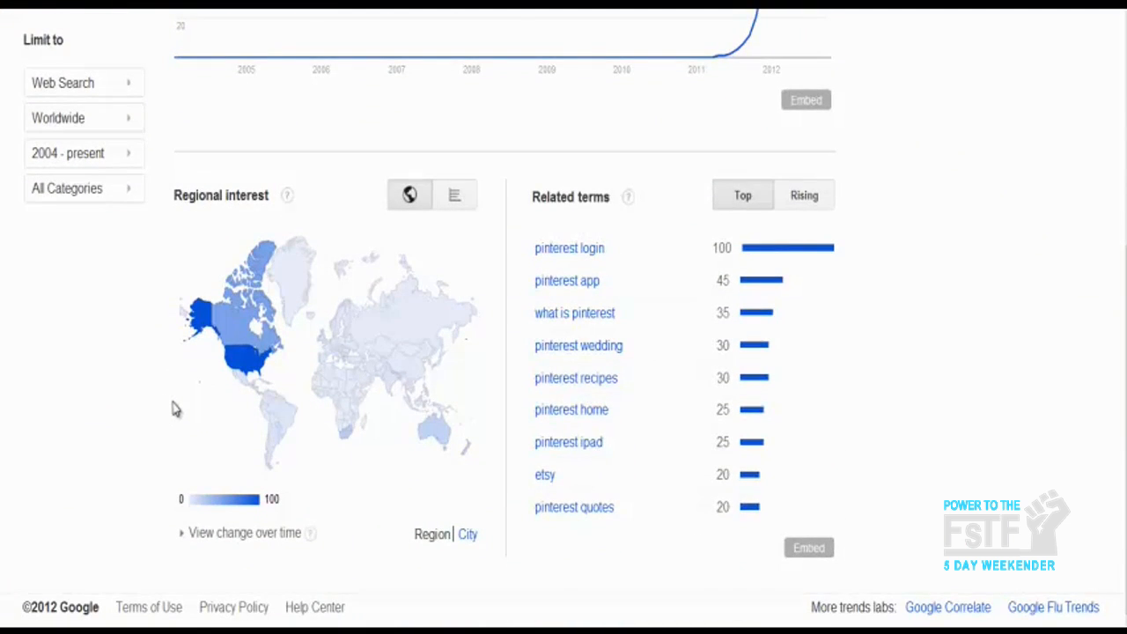
mouse_move(199, 321)
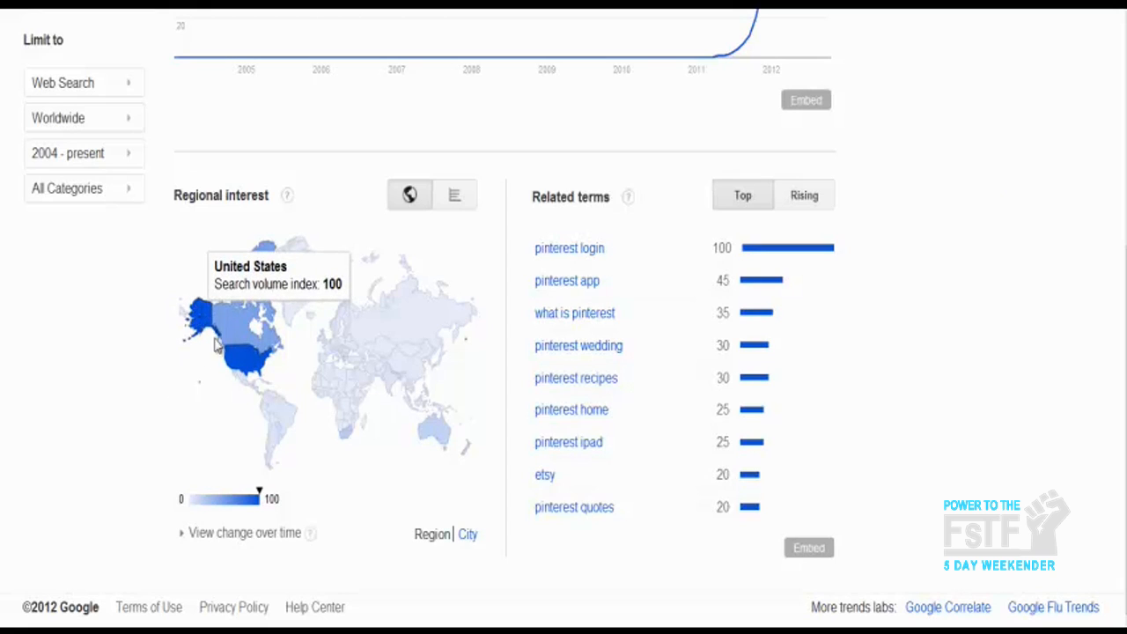
mouse_move(235, 333)
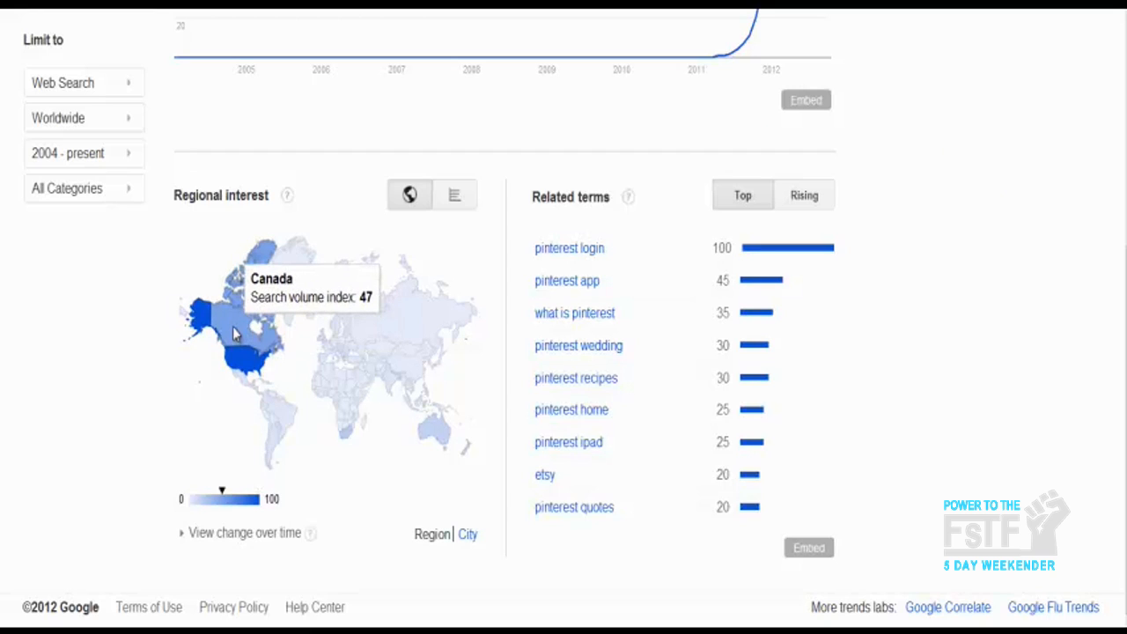
mouse_move(245, 374)
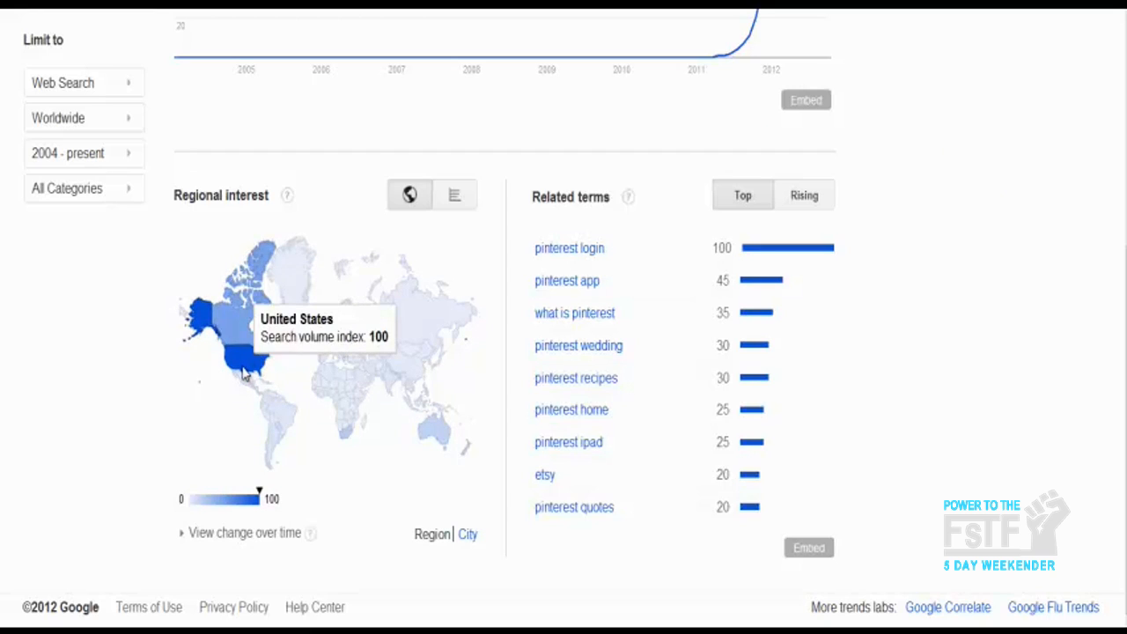
scroll(317, 445, "up", 3)
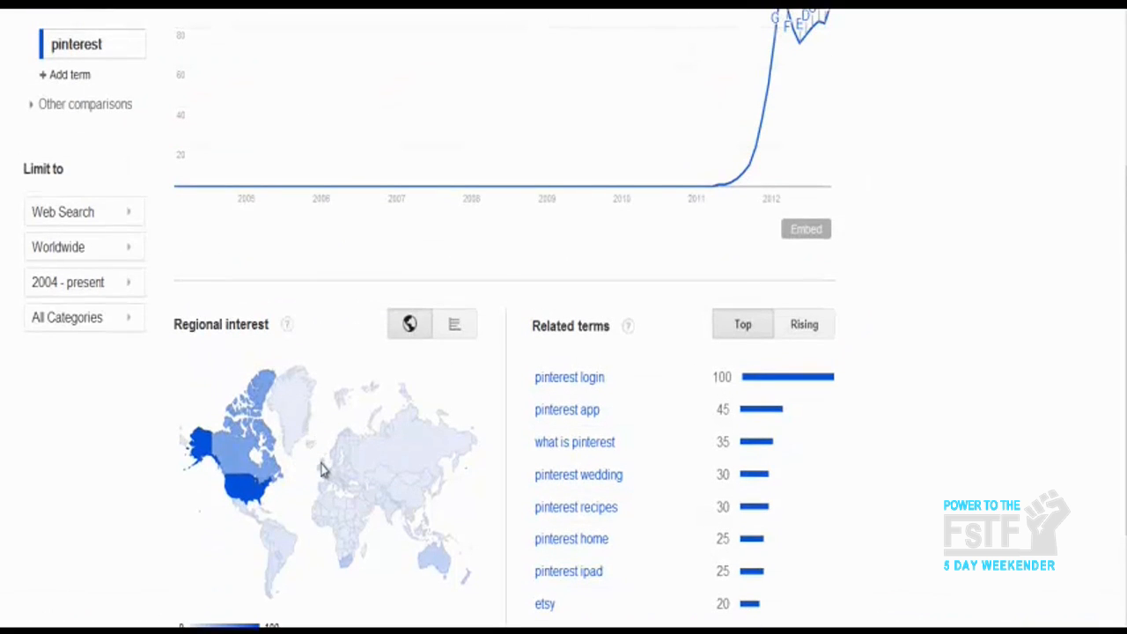
mouse_move(322, 470)
mouse_move(328, 513)
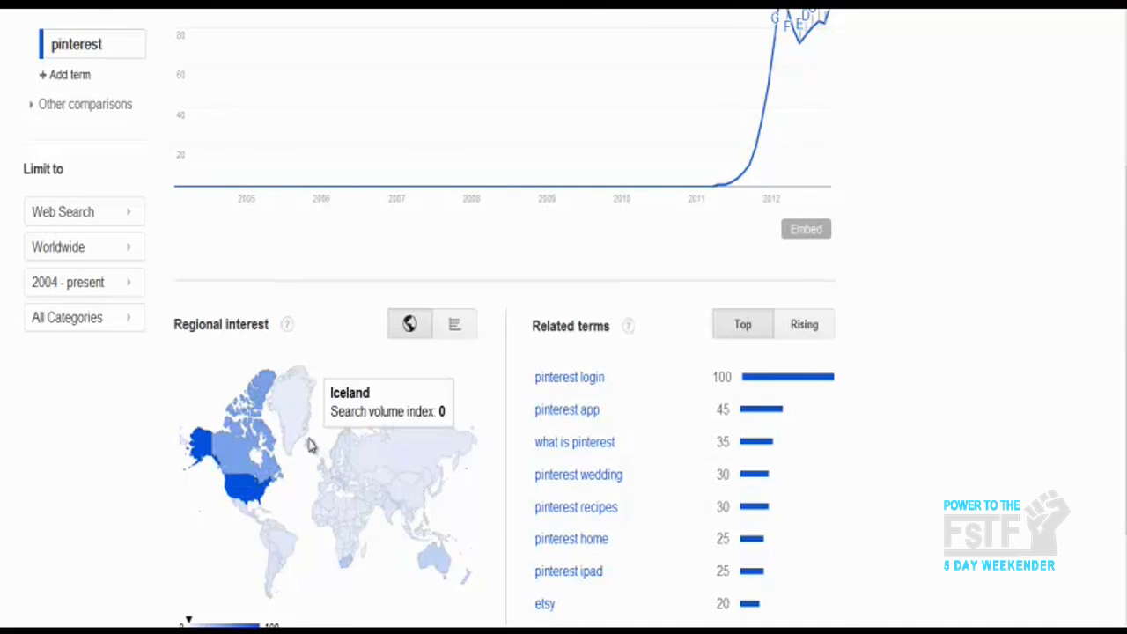
scroll(309, 445, "up", 3)
scroll(184, 355, "down", 1)
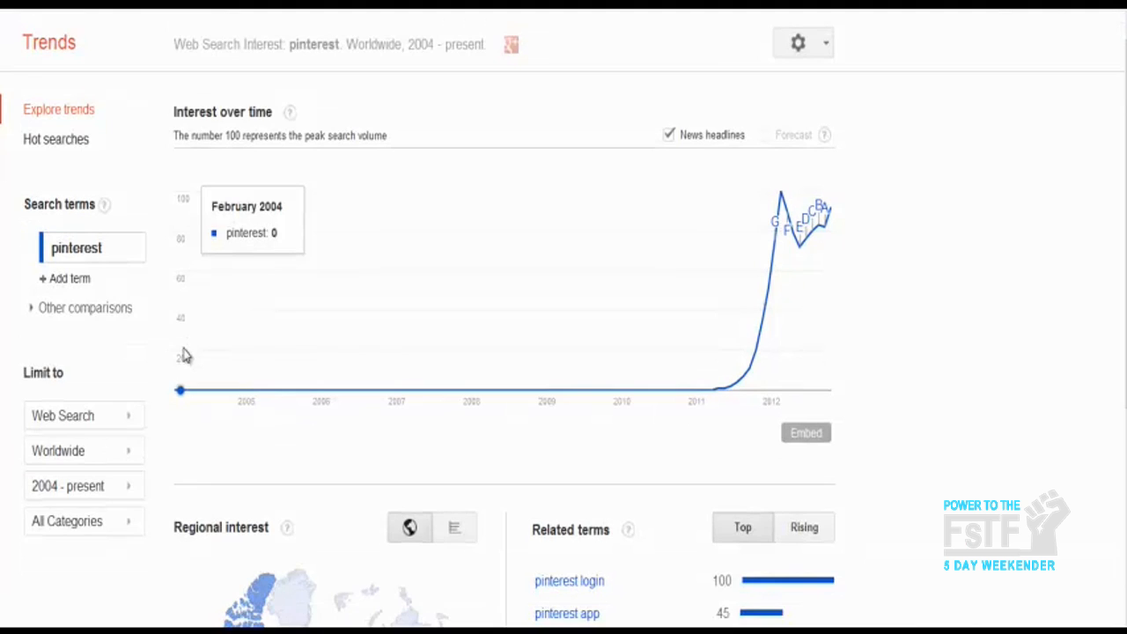
scroll(167, 368, "down", 8)
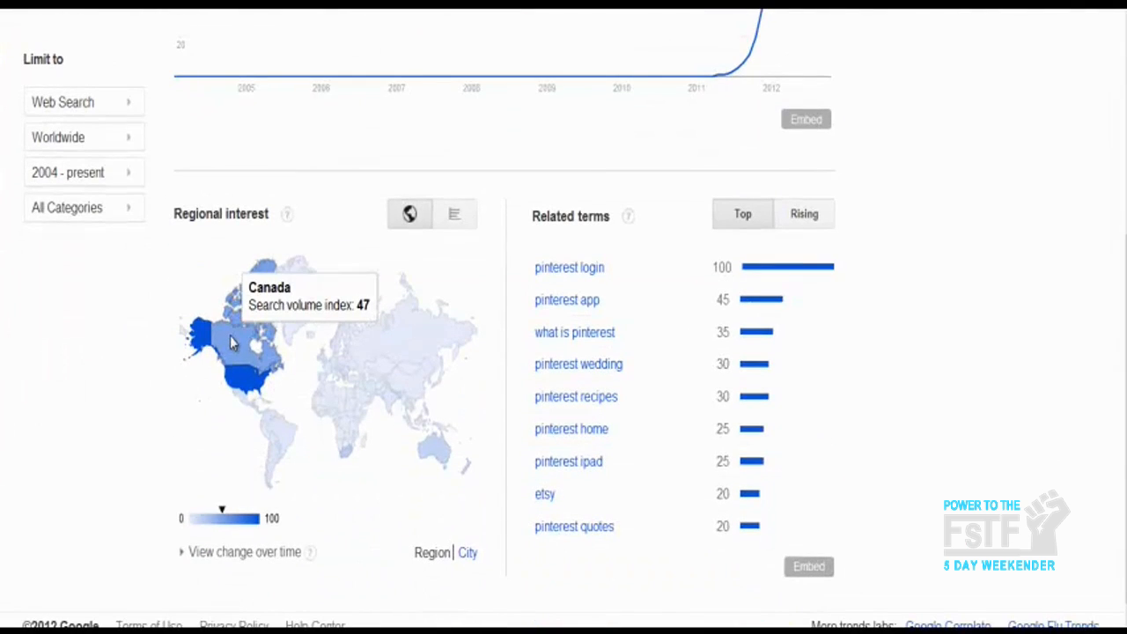
mouse_move(206, 350)
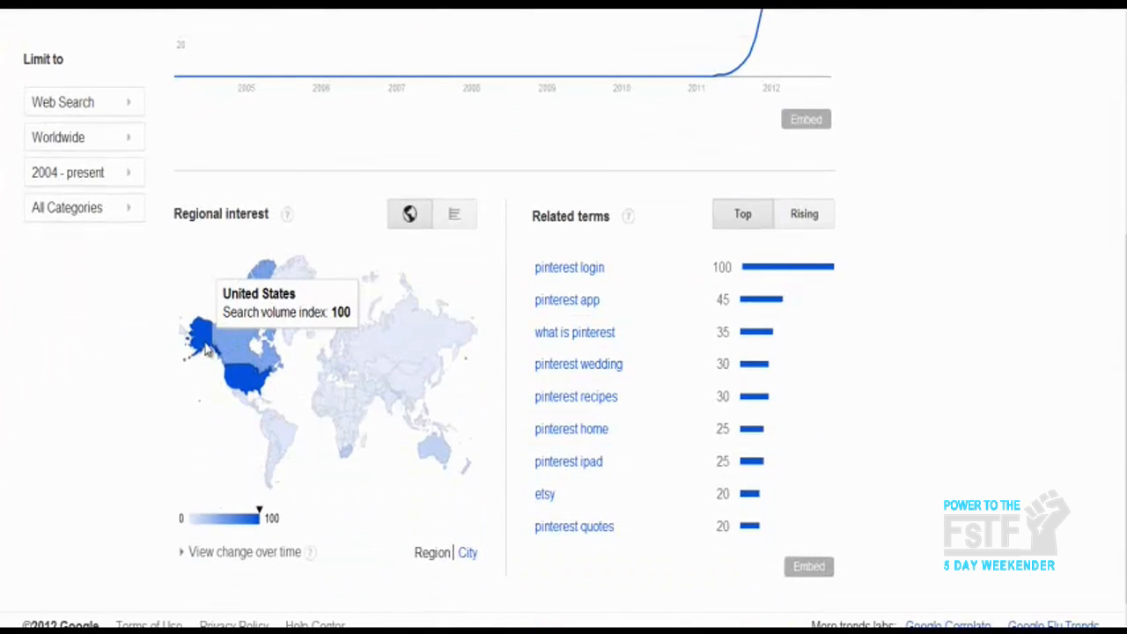
Add "twitter" as a comparison term alongside pinterest
scroll(206, 350, "up", 9)
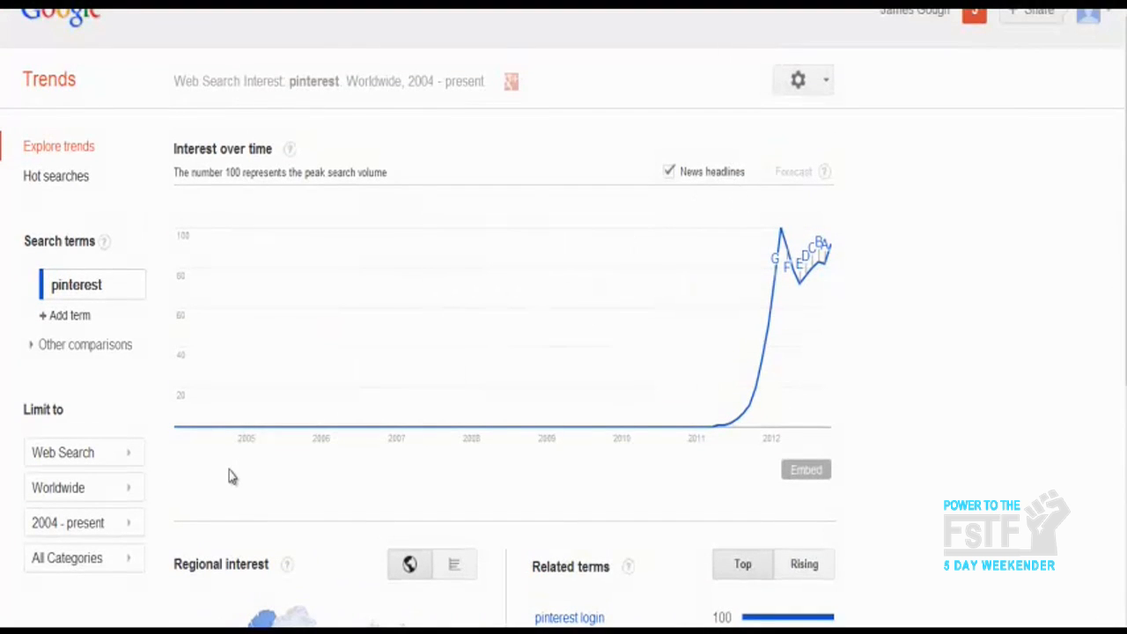
left_click(67, 314)
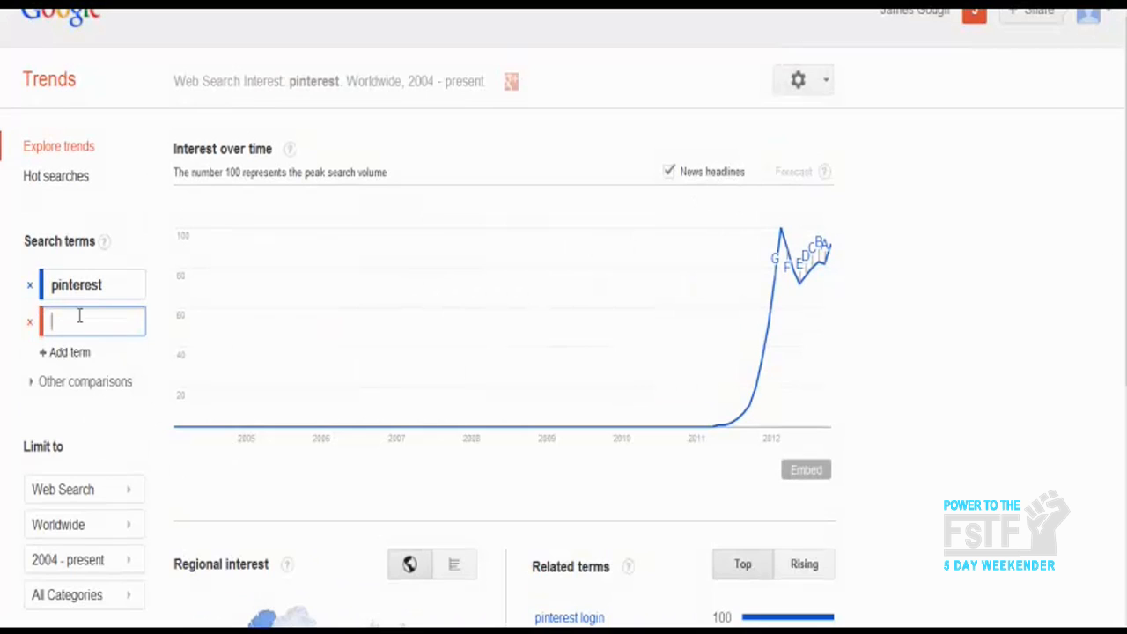
type("twitter")
key("Return")
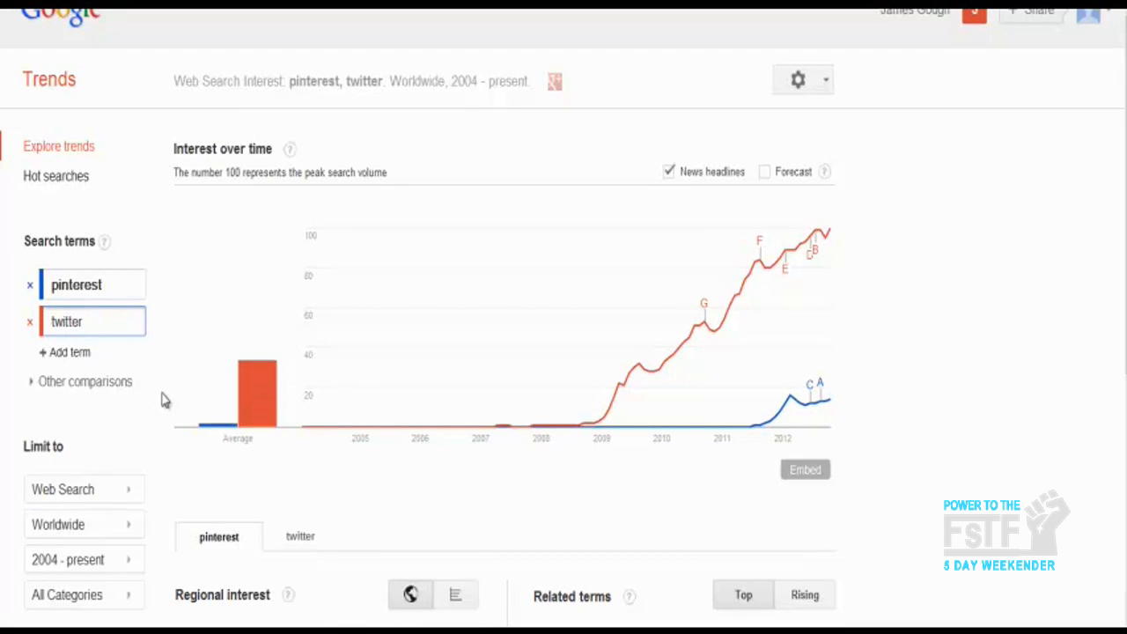
Add "youtube" as the third search term, correcting its spelling
scroll(162, 400, "down", 1)
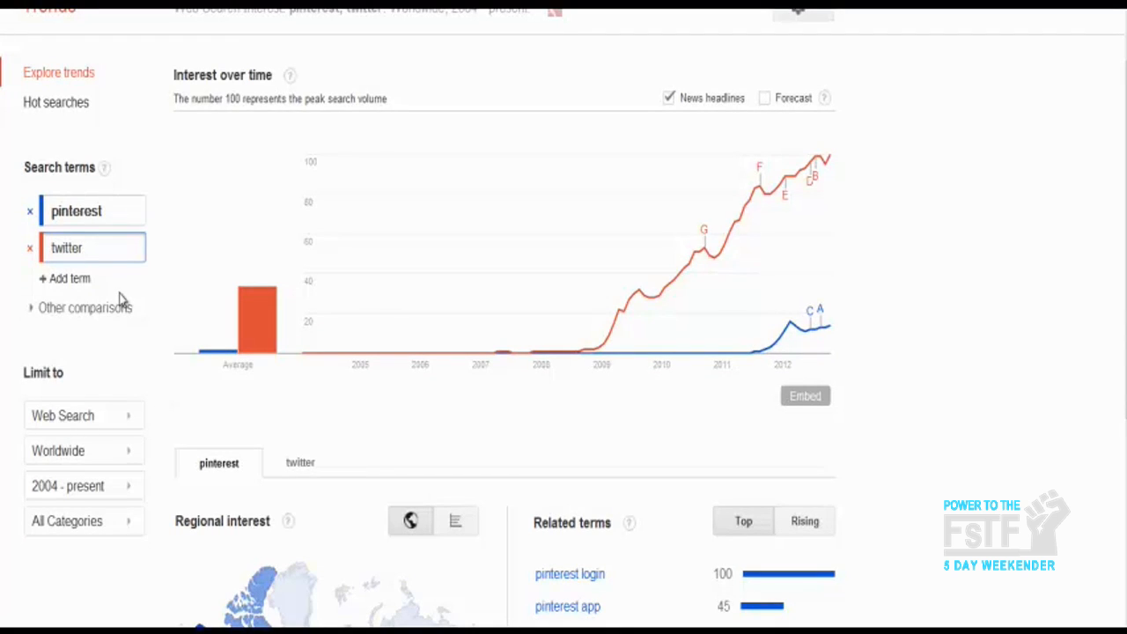
left_click(80, 284)
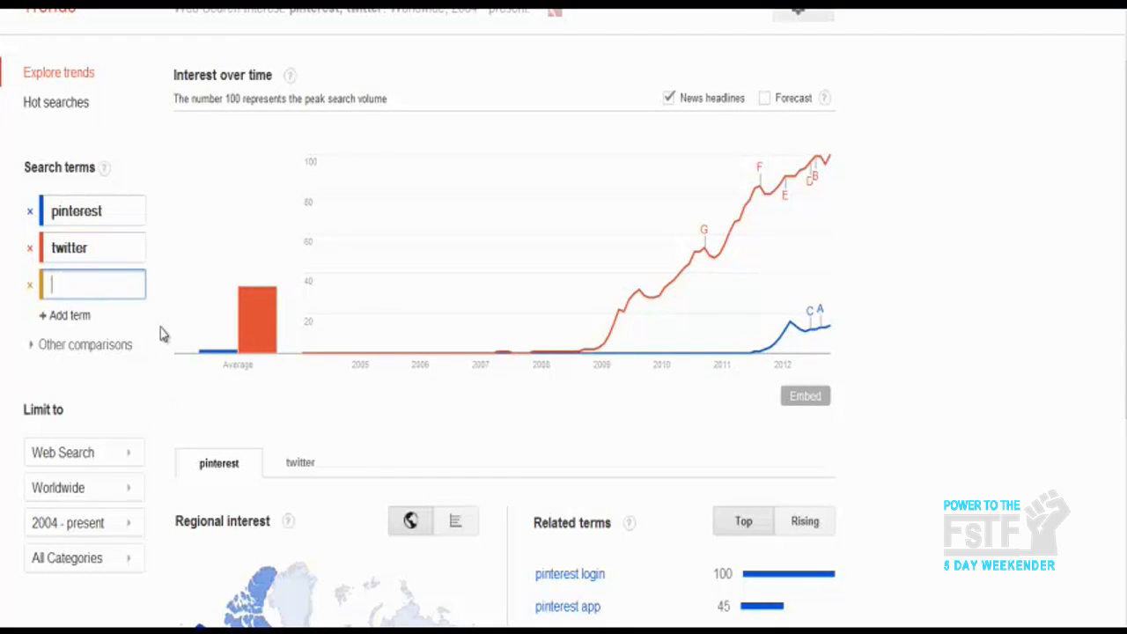
type("youtune")
key("Return")
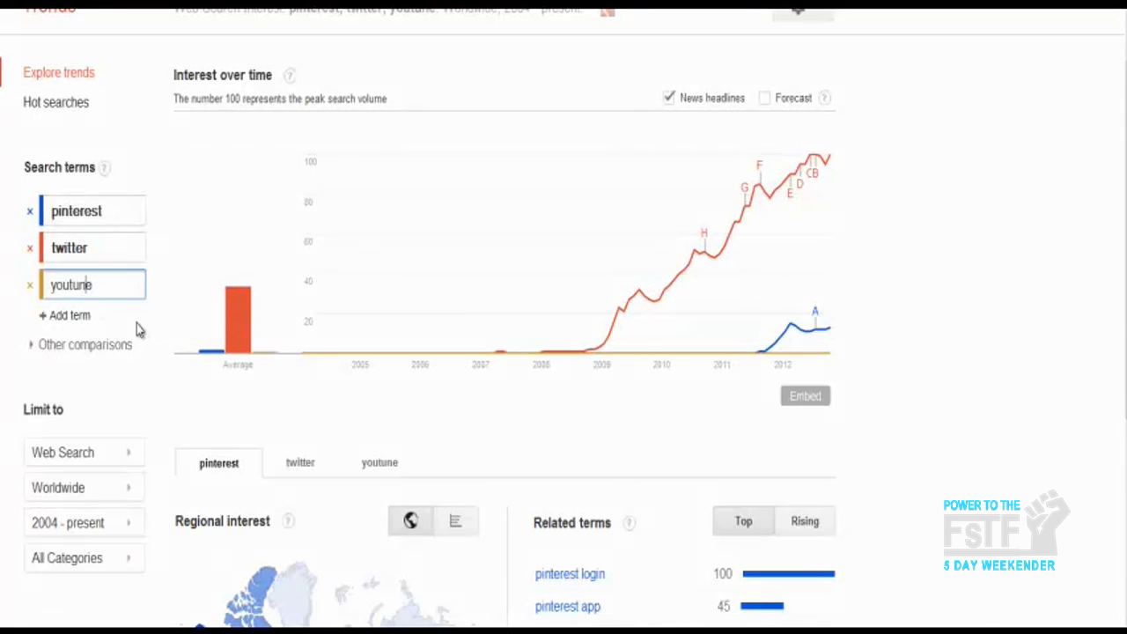
key("Left")
key("BackSpace")
type("b")
key("Return")
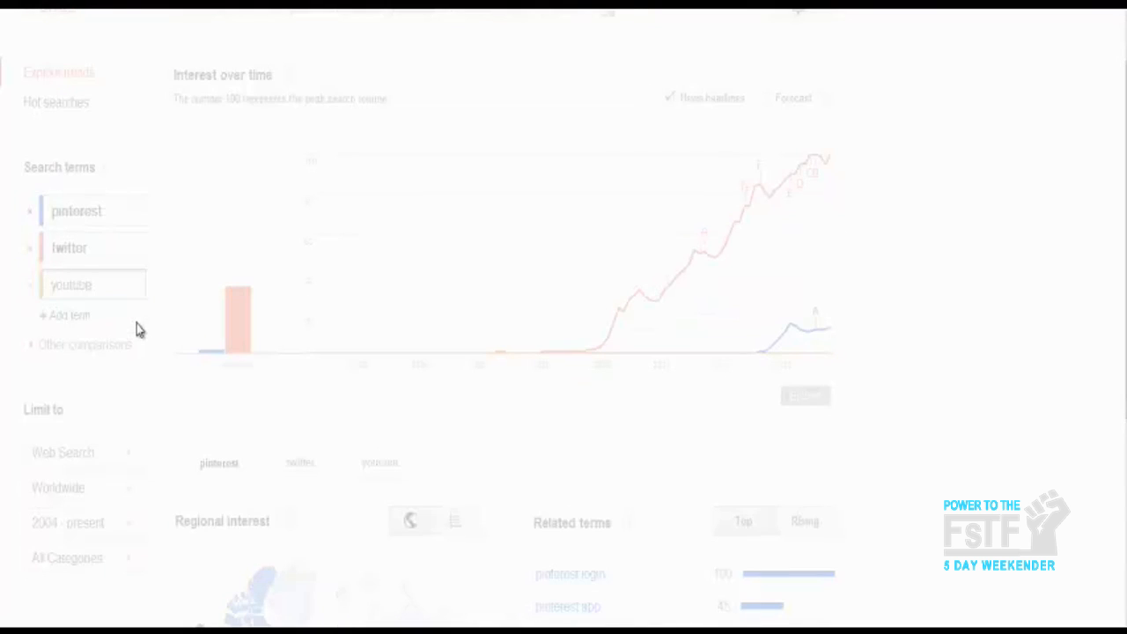
Add "facebook" as the fourth search term in the comparison
left_click(72, 315)
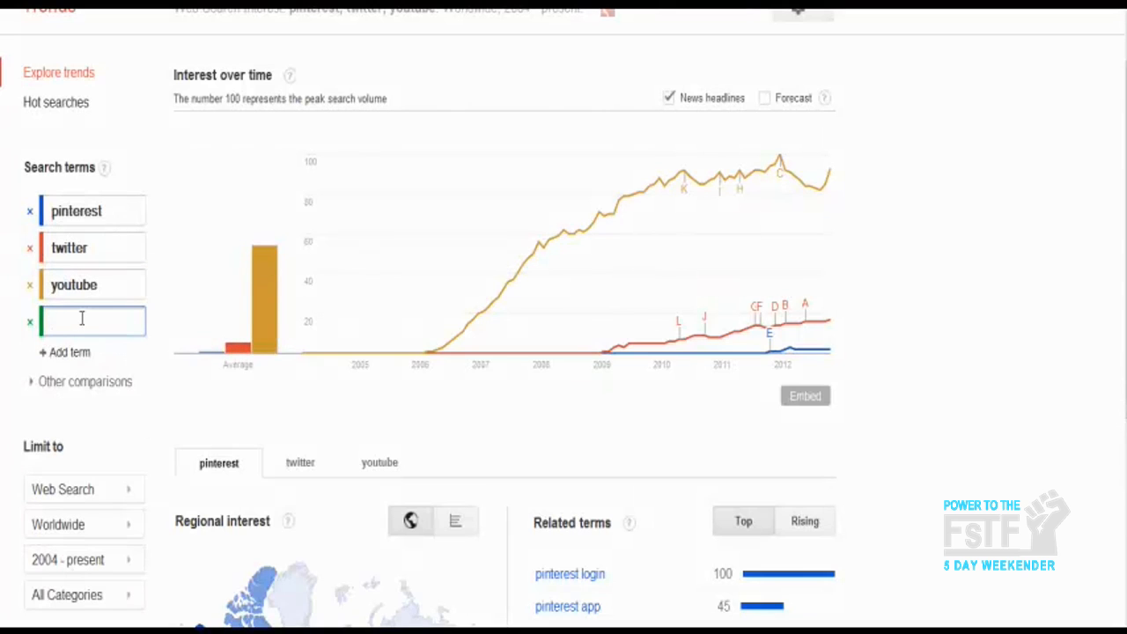
type("facebook")
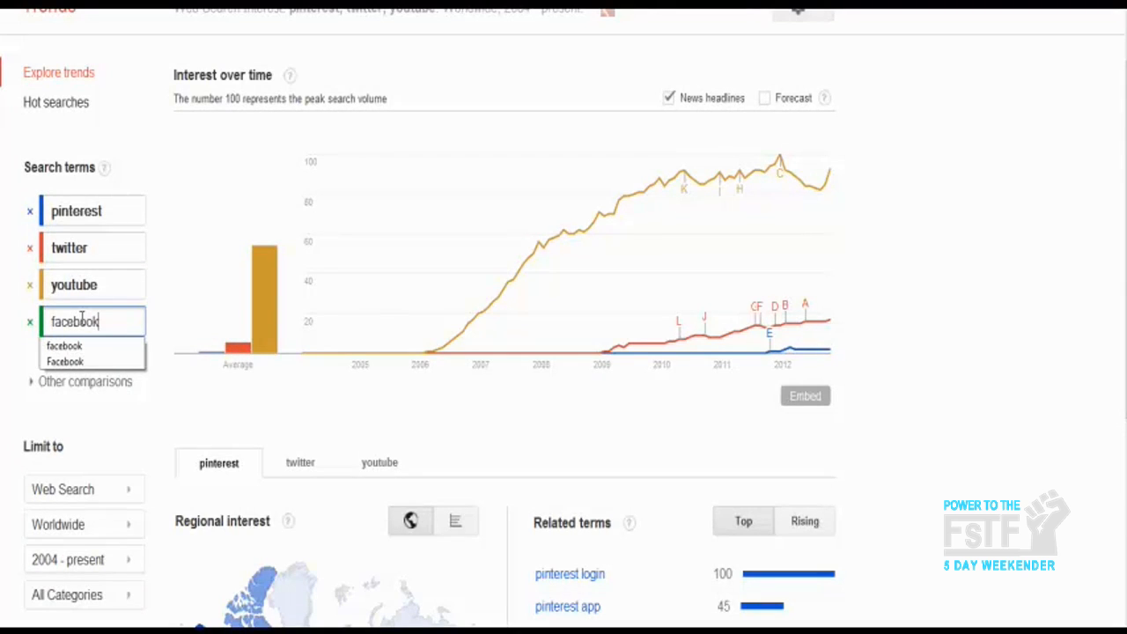
key("Return")
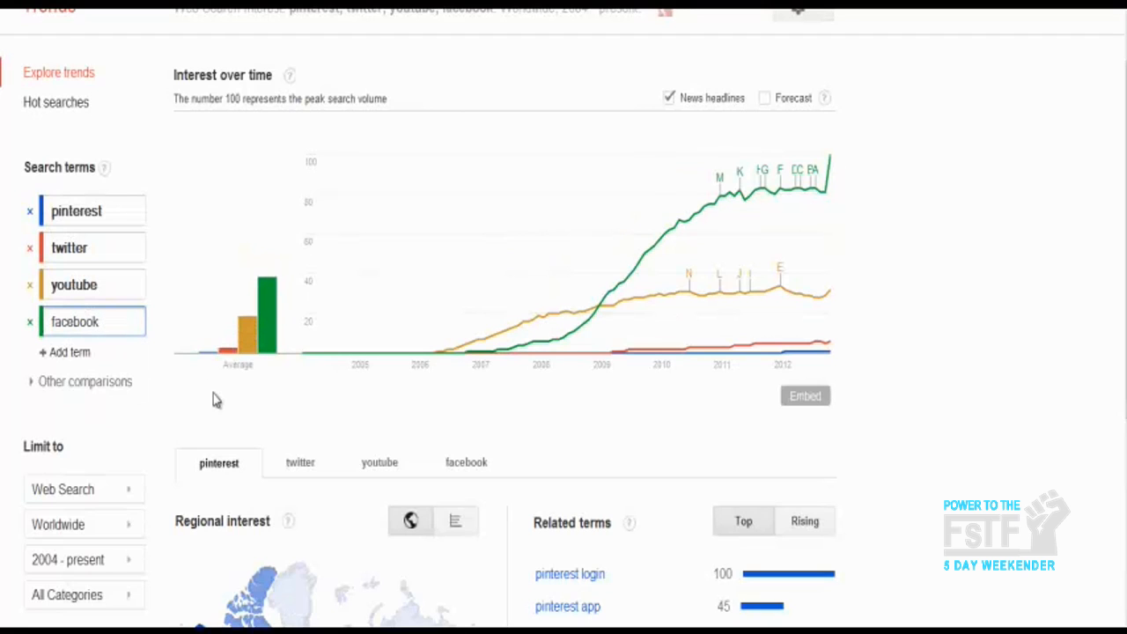
Turn on the forecast for the interest-over-time graph and inspect the predicted values for December 2012
mouse_move(797, 194)
mouse_move(830, 181)
left_click(764, 99)
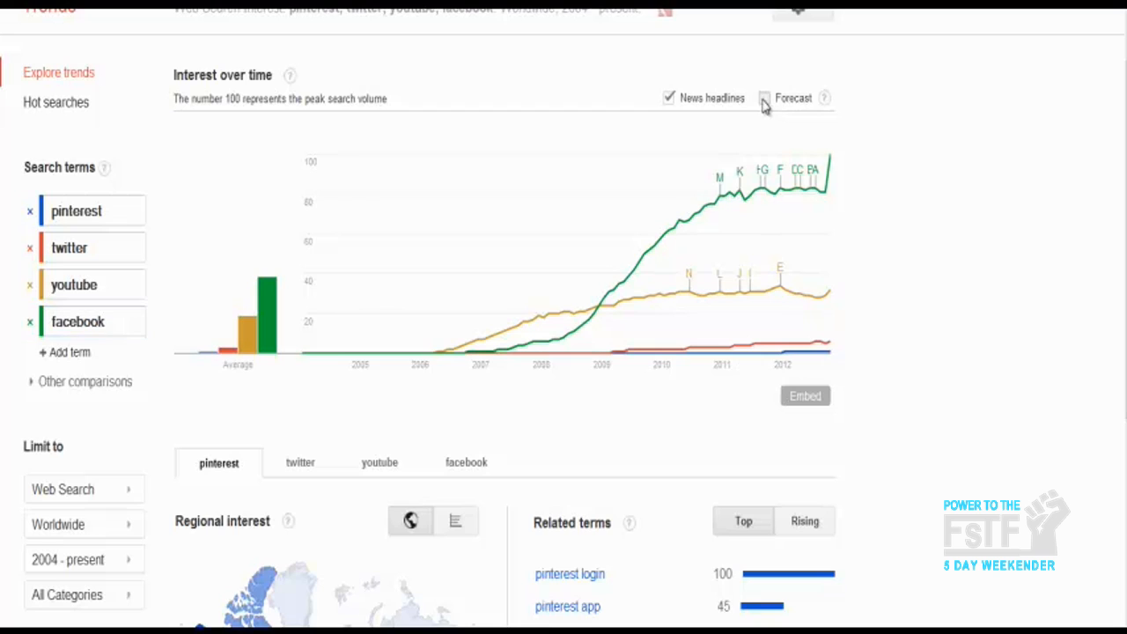
mouse_move(800, 171)
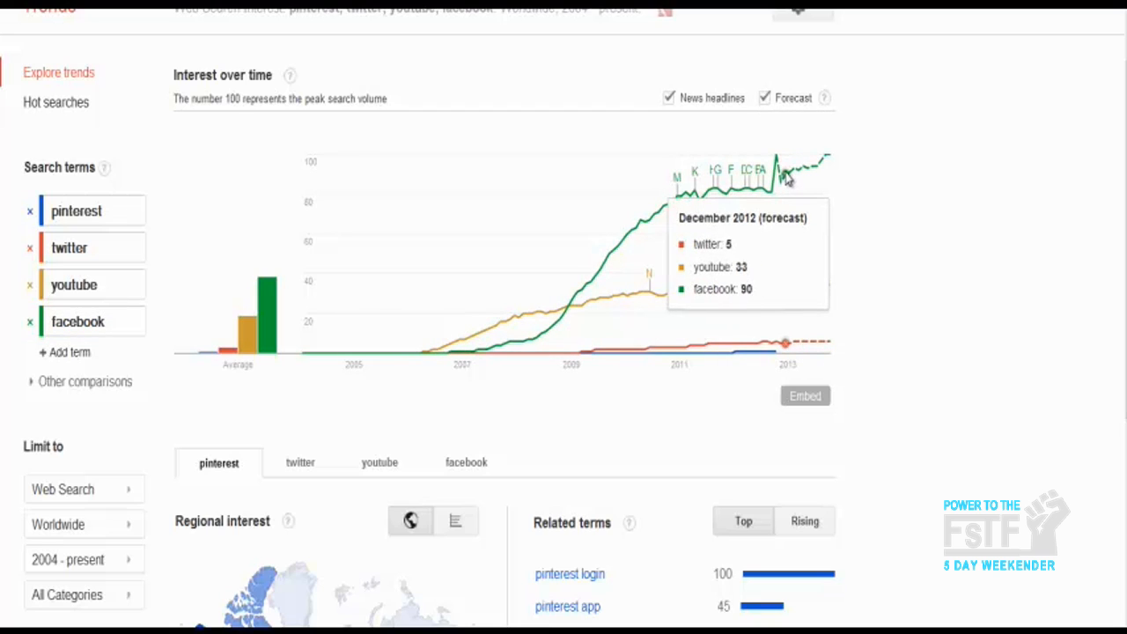